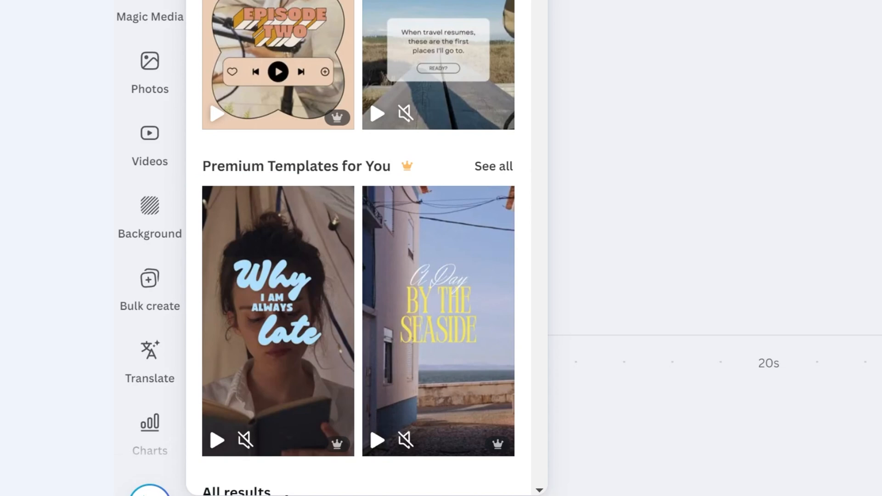
- Show all premium templates and preview several of the mobile video designs, including lifestyle, wellness and fashion ones
{"action": "left_click", "coordinate": [480, 173]}
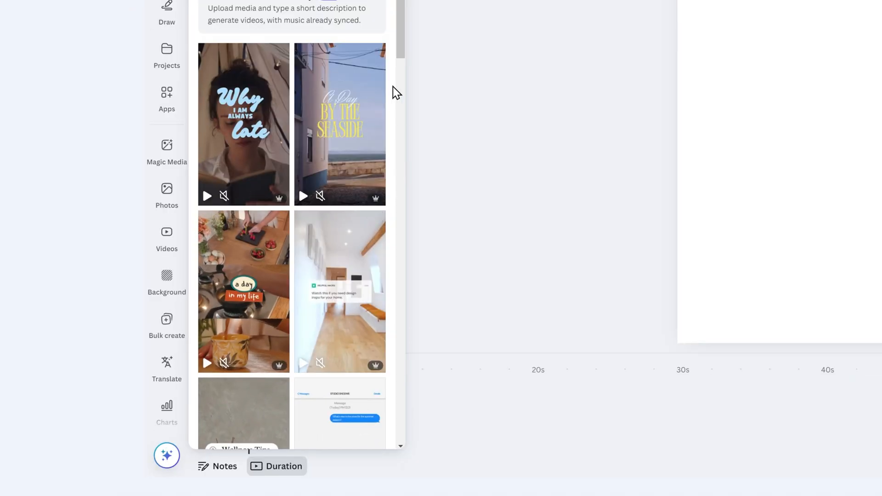
{"action": "mouse_move", "coordinate": [335, 131]}
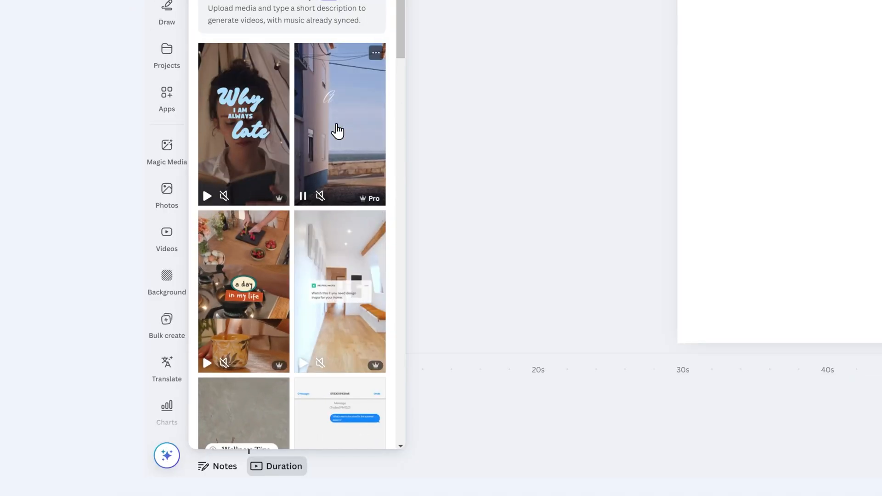
{"action": "mouse_move", "coordinate": [238, 123]}
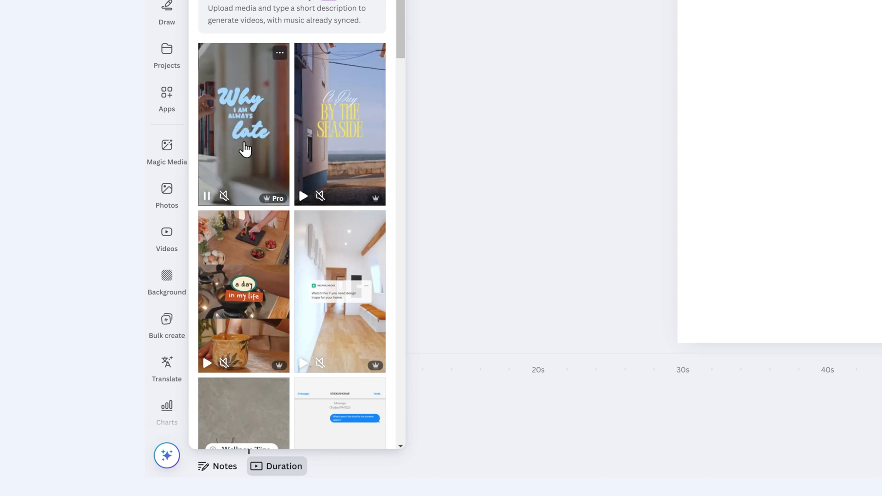
{"action": "mouse_move", "coordinate": [276, 353]}
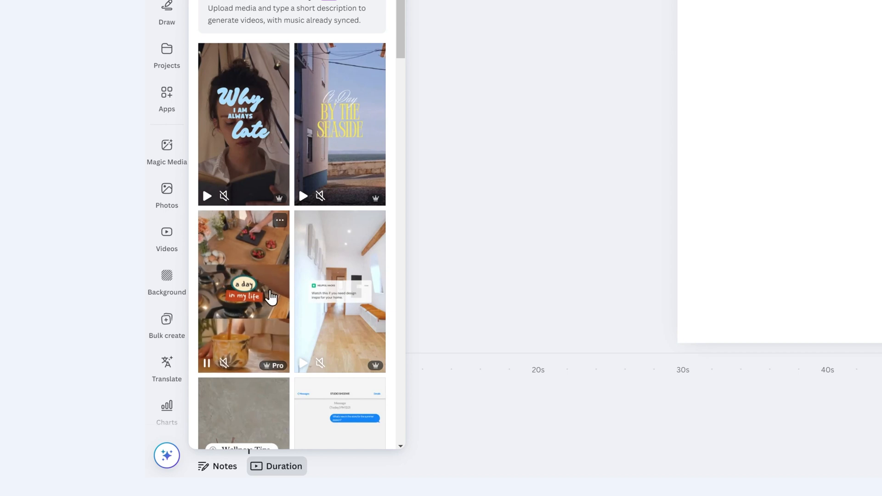
{"action": "mouse_move", "coordinate": [305, 285]}
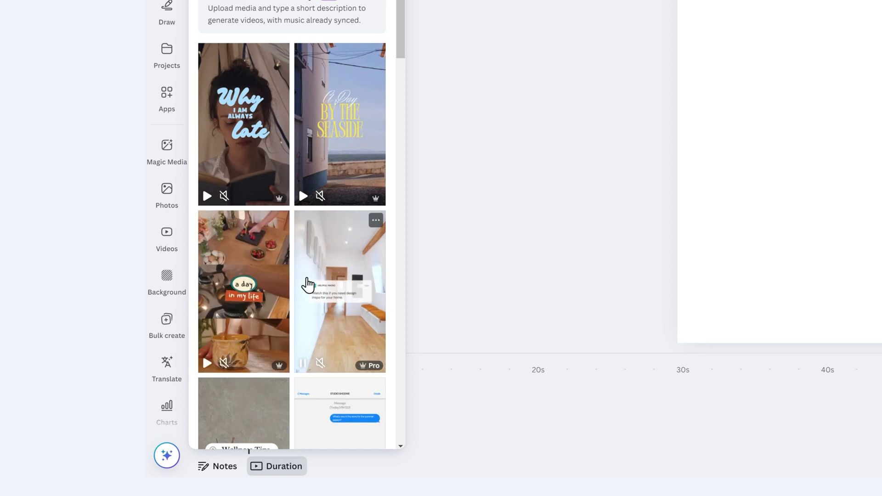
{"action": "scroll", "coordinate": [323, 267], "scroll_direction": "down", "scroll_amount": 3}
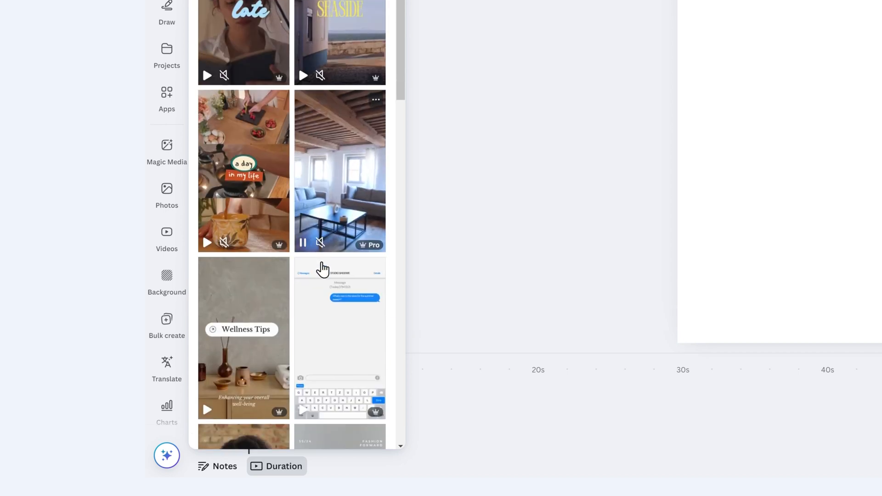
{"action": "scroll", "coordinate": [334, 217], "scroll_direction": "down", "scroll_amount": 4}
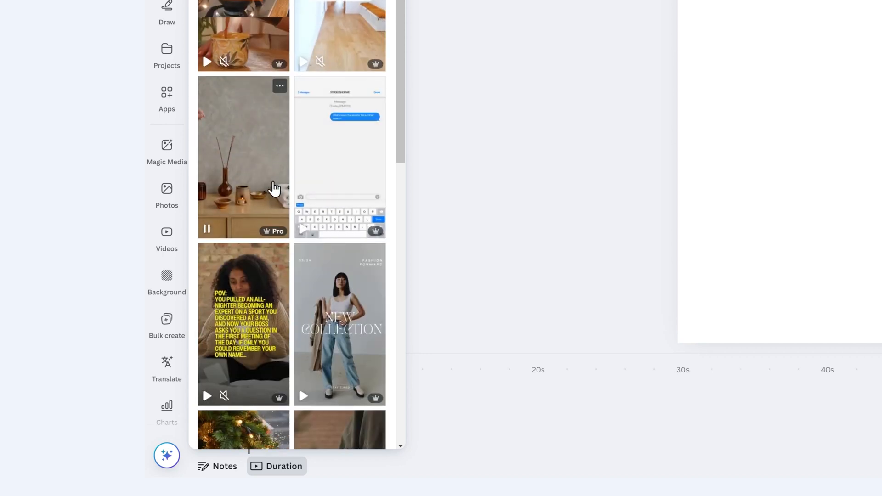
{"action": "mouse_move", "coordinate": [327, 173]}
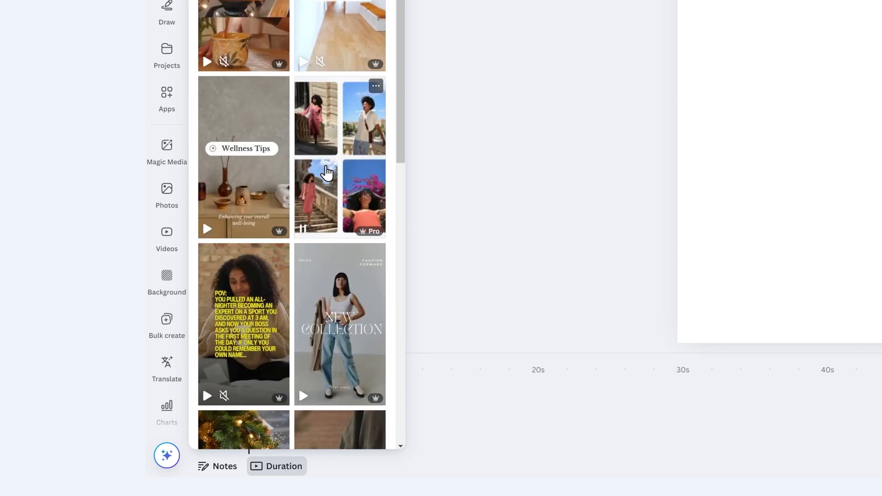
{"action": "mouse_move", "coordinate": [345, 271]}
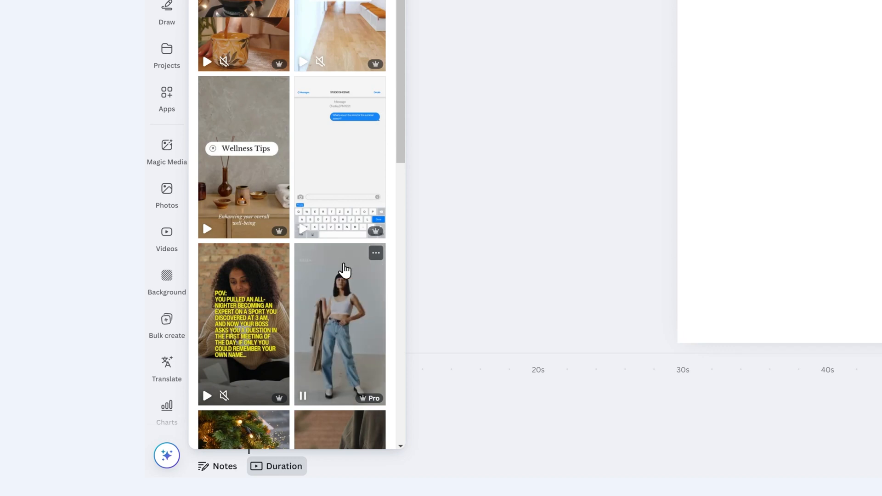
{"action": "mouse_move", "coordinate": [313, 71]}
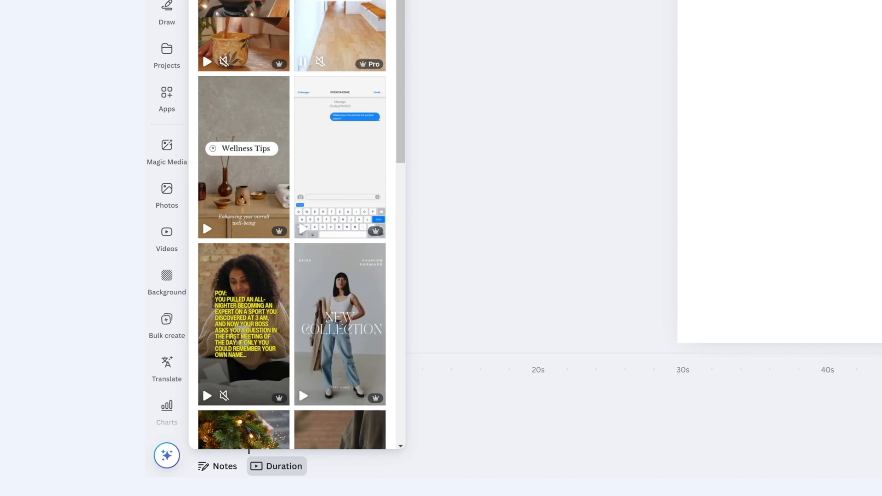
- Apply all 6 pages of the "Light Grey and White Modern New Summer Collection Instagram Reel" template to the blank design
{"action": "left_click", "coordinate": [331, 129]}
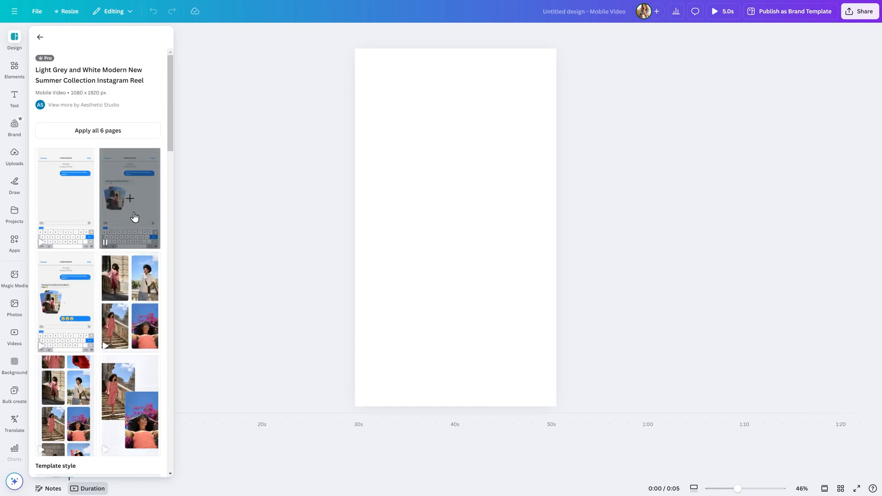
{"action": "left_click", "coordinate": [144, 131]}
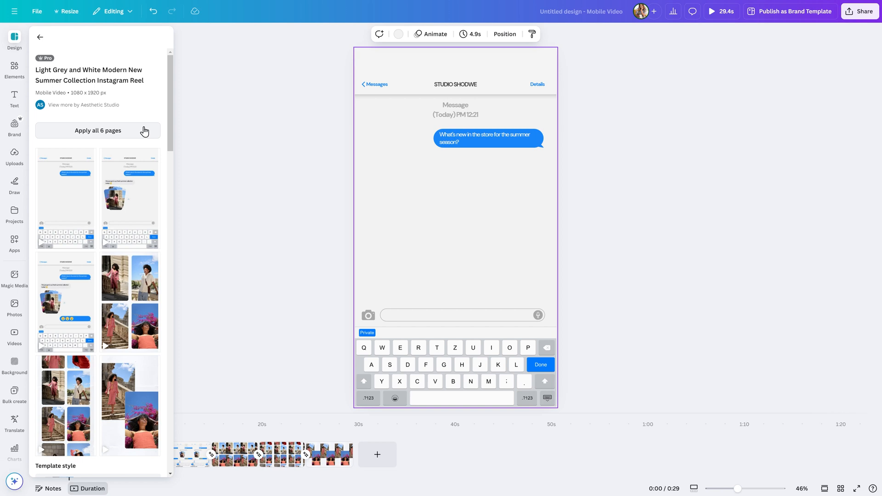
{"action": "left_click", "coordinate": [232, 250]}
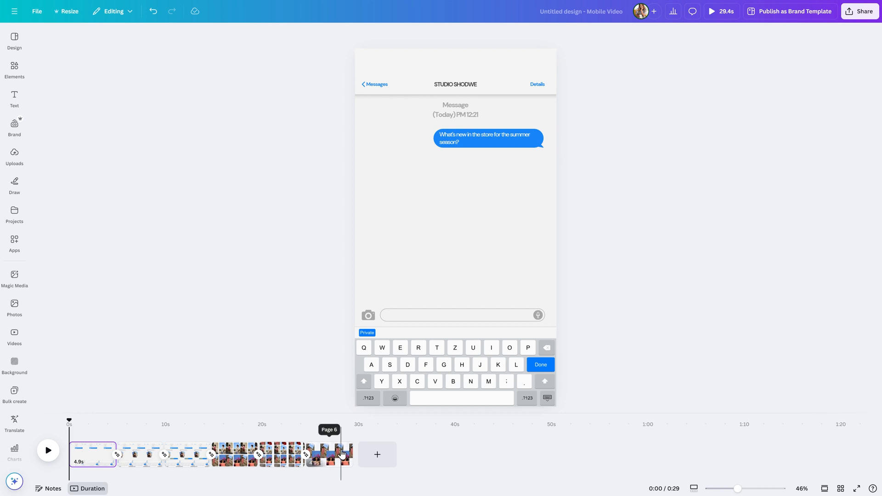
- Play the video through and replay its final page to check the timing
{"action": "left_click", "coordinate": [49, 452]}
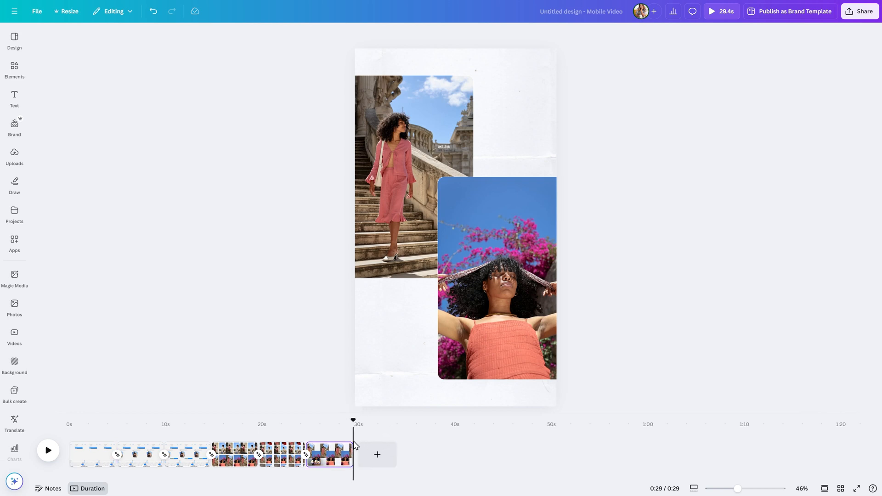
{"action": "left_click_drag", "start_coordinate": [354, 419], "coordinate": [307, 419]}
{"action": "key", "text": "space"}
{"action": "key", "text": "space"}
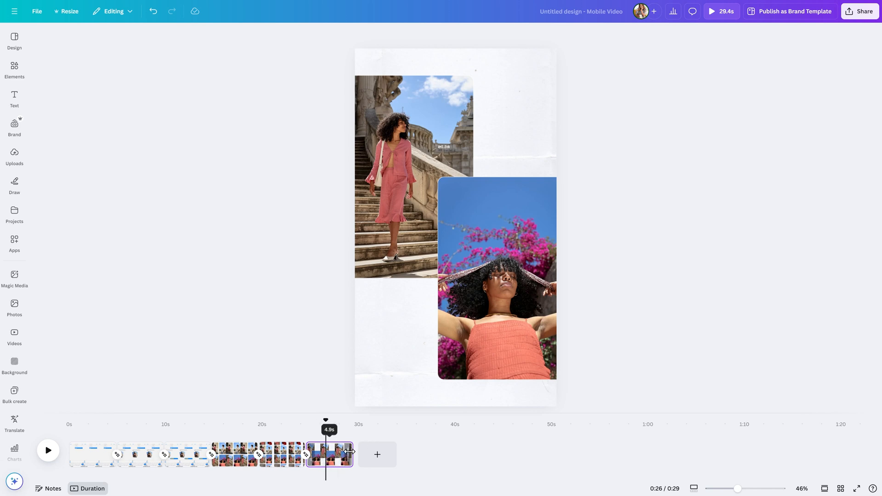
- Shorten the last page and the fifth page, the scrolling photo grid, to 2.5 seconds each
{"action": "left_click_drag", "start_coordinate": [349, 451], "coordinate": [325, 450]}
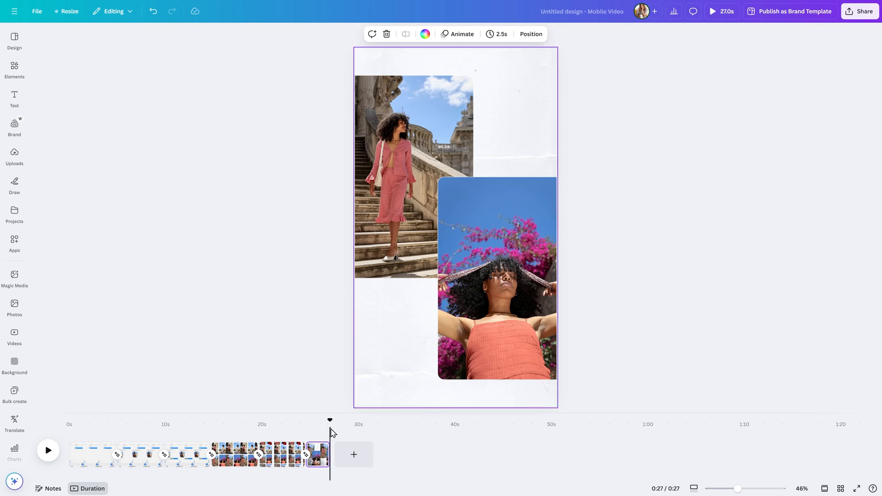
{"action": "left_click", "coordinate": [305, 432]}
{"action": "left_click_drag", "start_coordinate": [296, 420], "coordinate": [259, 423]}
{"action": "left_click", "coordinate": [275, 448]}
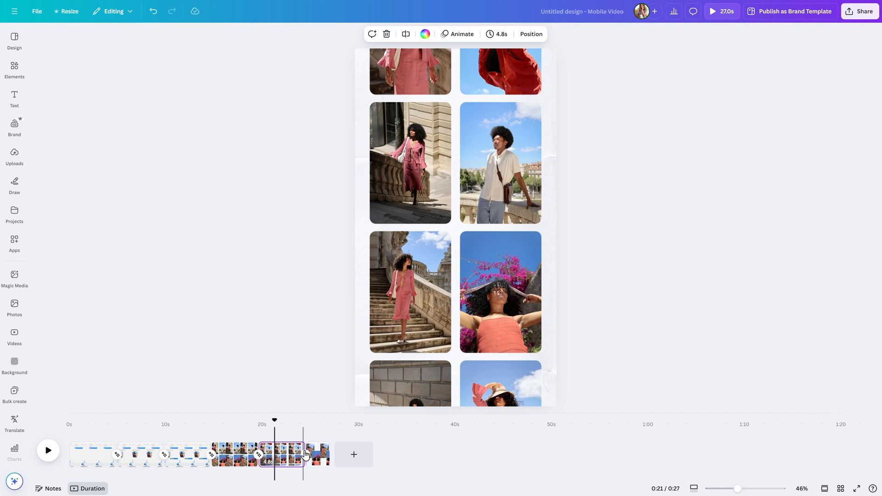
{"action": "left_click_drag", "start_coordinate": [302, 444], "coordinate": [280, 443]}
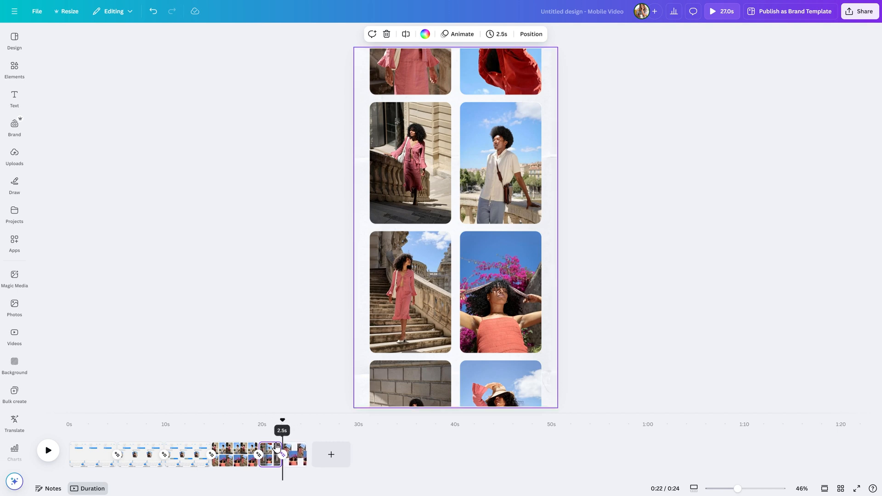
- Shorten the fourth page, the four-photo grid, to about 2.5 seconds
{"action": "left_click", "coordinate": [236, 456]}
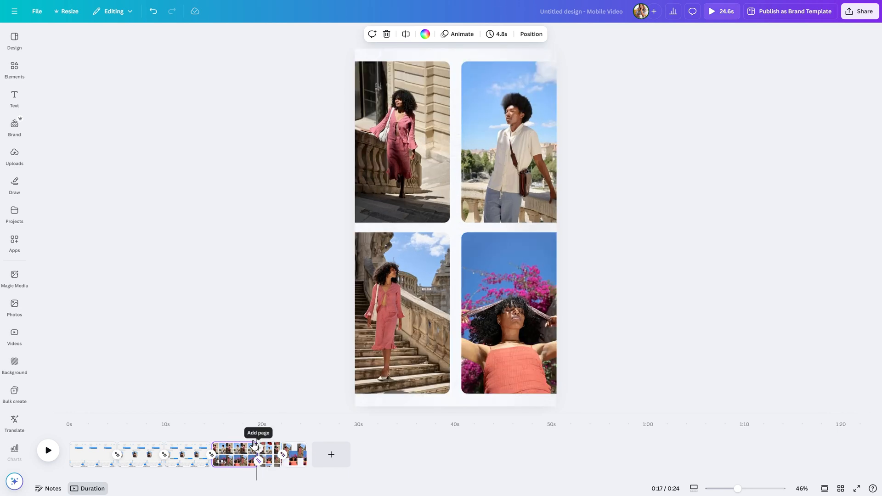
{"action": "left_click_drag", "start_coordinate": [257, 455], "coordinate": [232, 458]}
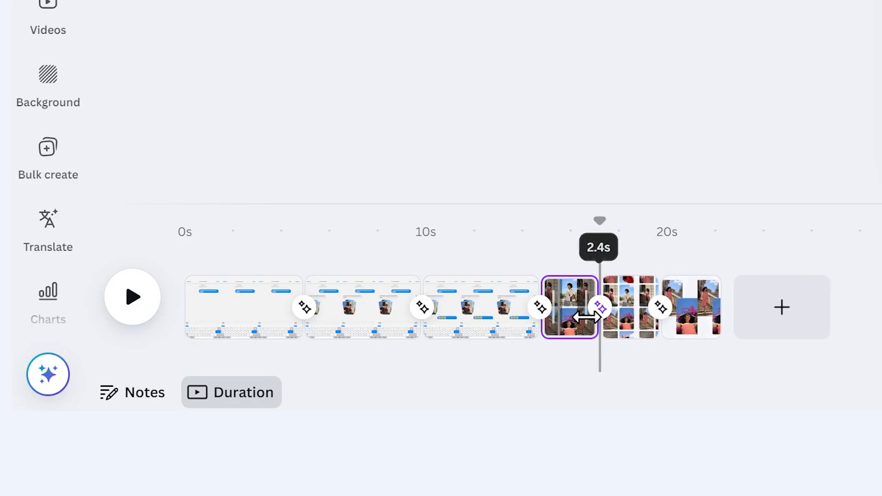
{"action": "left_click_drag", "start_coordinate": [592, 317], "coordinate": [582, 315]}
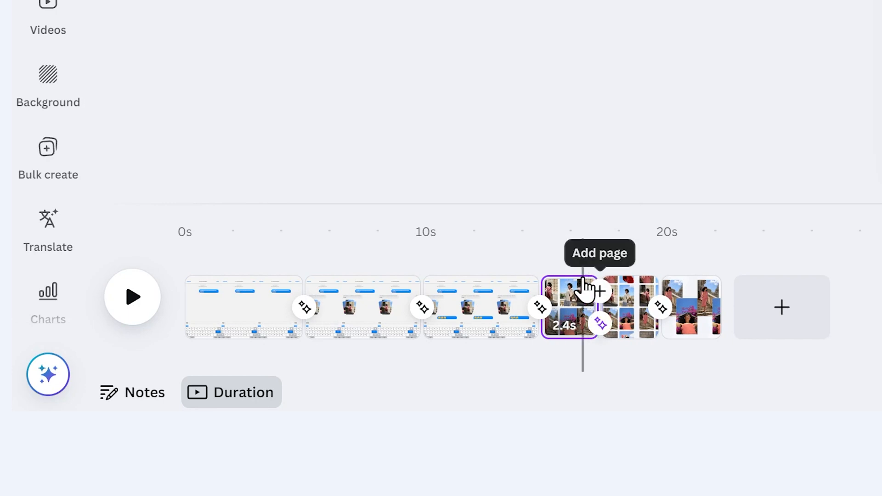
{"action": "left_click_drag", "start_coordinate": [596, 276], "coordinate": [620, 294]}
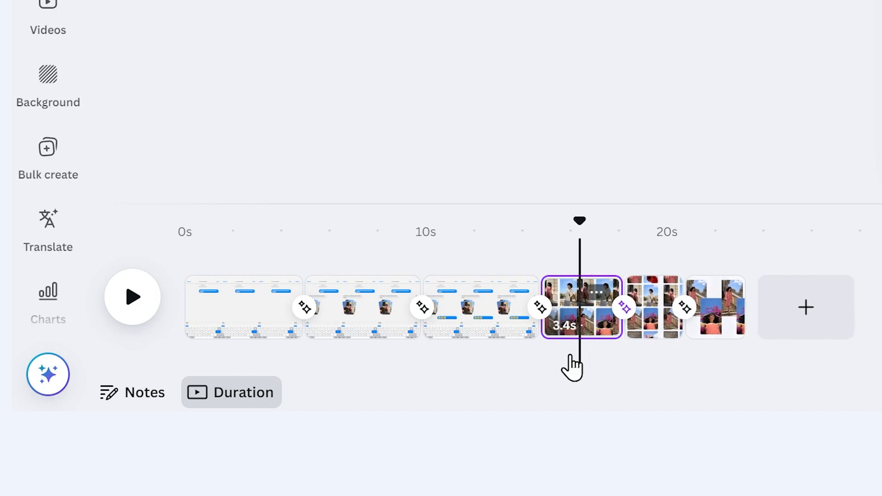
{"action": "left_click_drag", "start_coordinate": [607, 331], "coordinate": [584, 331]}
- Shorten the third page to about 3.2 seconds and play the whole video from the beginning
{"action": "left_click_drag", "start_coordinate": [580, 221], "coordinate": [509, 322]}
{"action": "left_click", "coordinate": [522, 279]}
{"action": "left_click", "coordinate": [473, 259]}
{"action": "left_click_drag", "start_coordinate": [470, 254], "coordinate": [478, 277]}
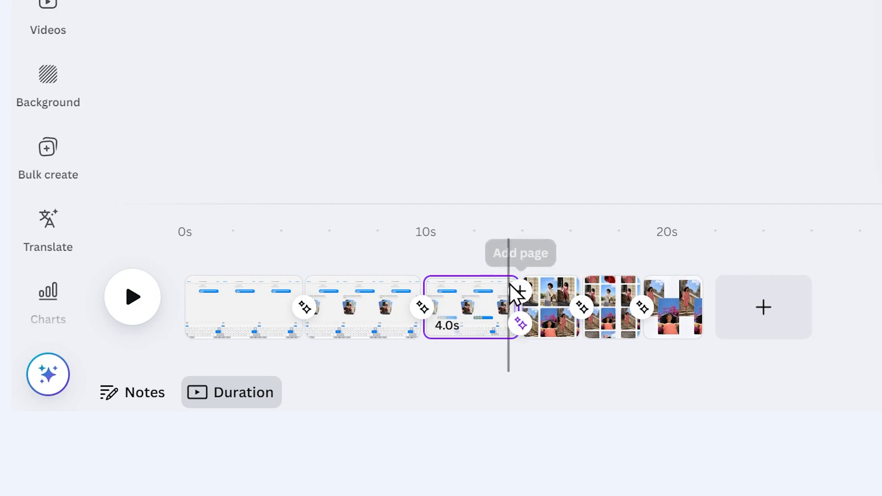
{"action": "left_click_drag", "start_coordinate": [497, 326], "coordinate": [480, 323]}
{"action": "left_click_drag", "start_coordinate": [472, 236], "coordinate": [114, 244]}
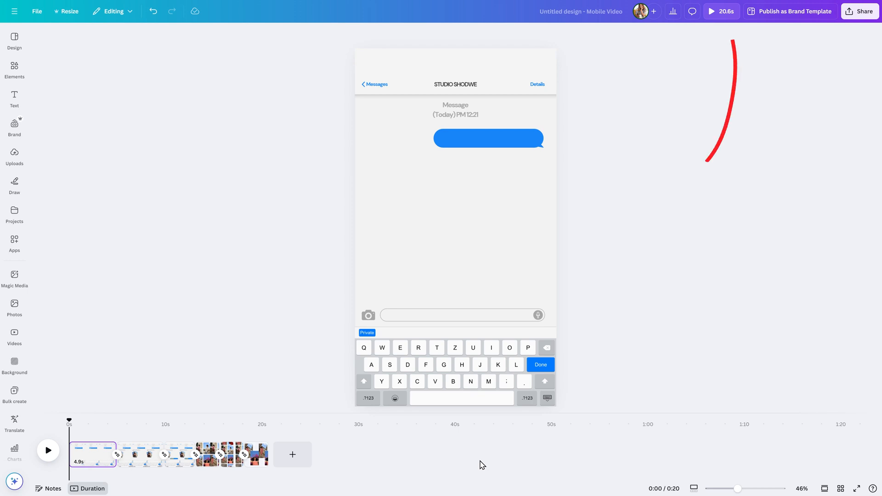
{"action": "left_click", "coordinate": [47, 452]}
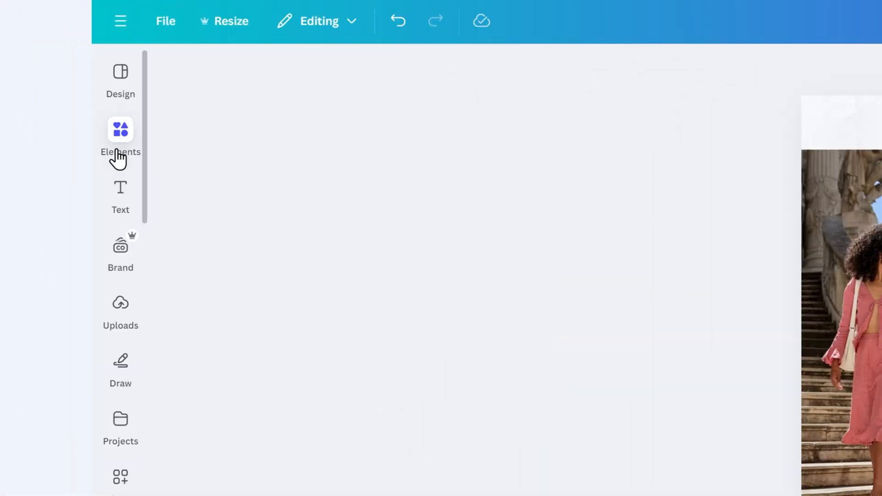
- Search the elements library for "chilled muisc" and show all of the audio results
{"action": "left_click", "coordinate": [119, 159]}
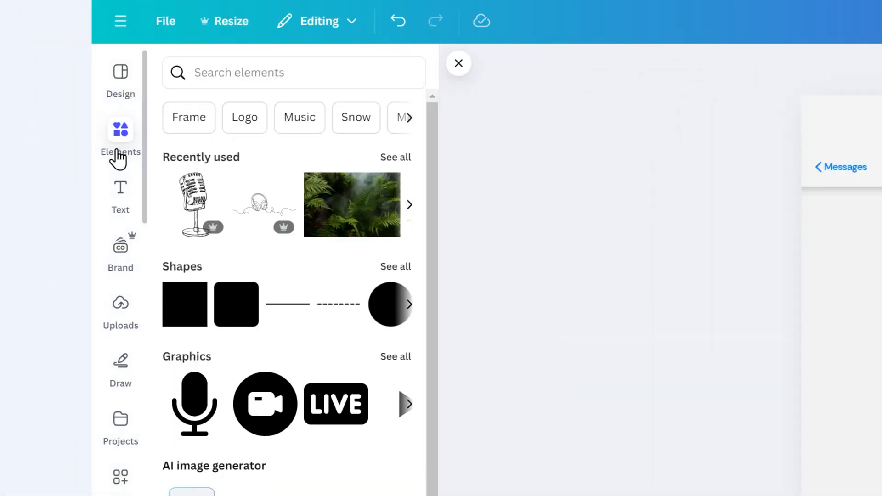
{"action": "left_click", "coordinate": [300, 124]}
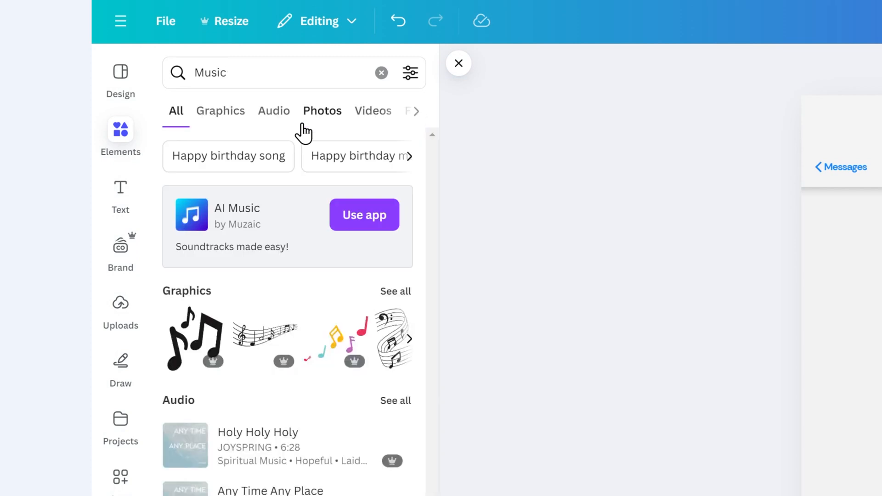
{"action": "left_click", "coordinate": [303, 82]}
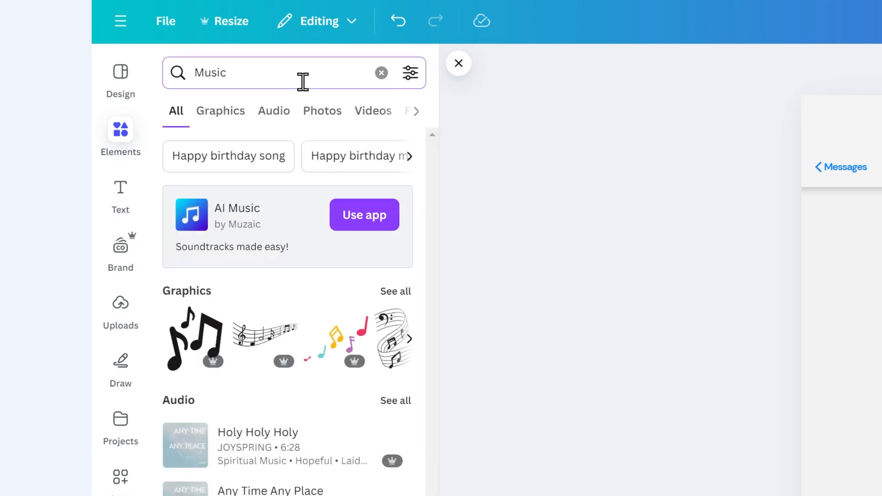
{"action": "double_click", "coordinate": [303, 81]}
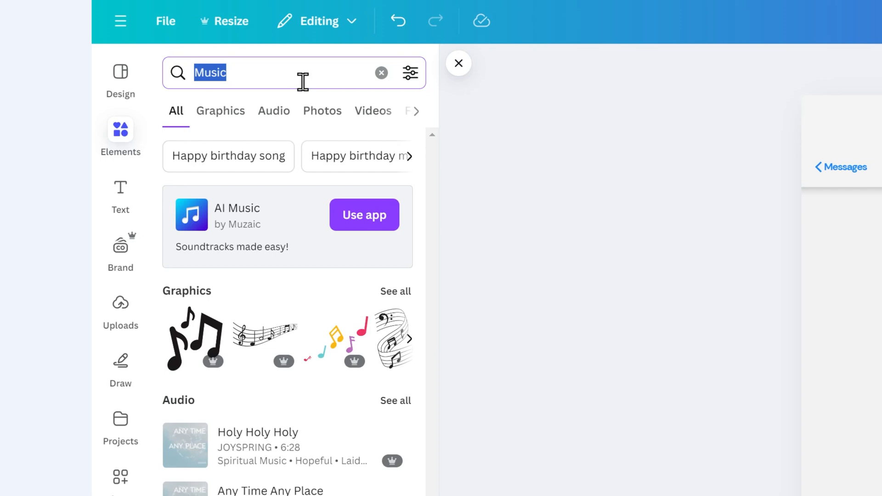
{"action": "type", "text": "chilled muisc"}
{"action": "key", "text": "Return"}
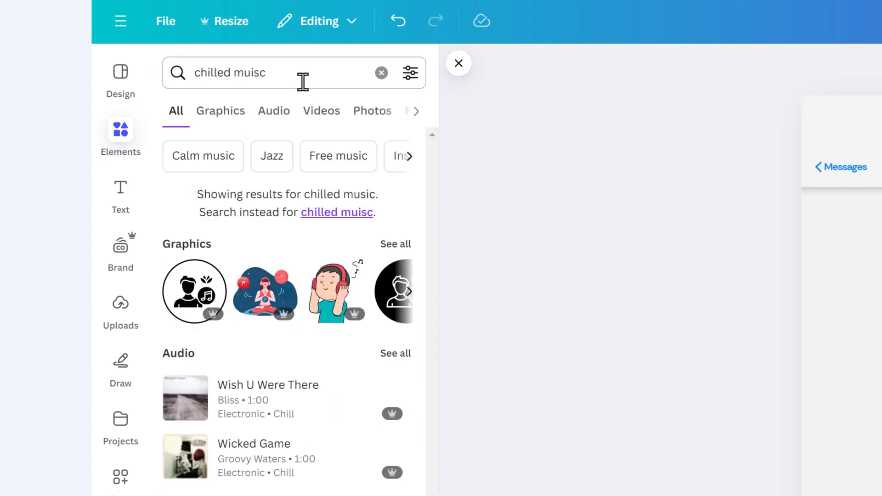
{"action": "left_click", "coordinate": [393, 354]}
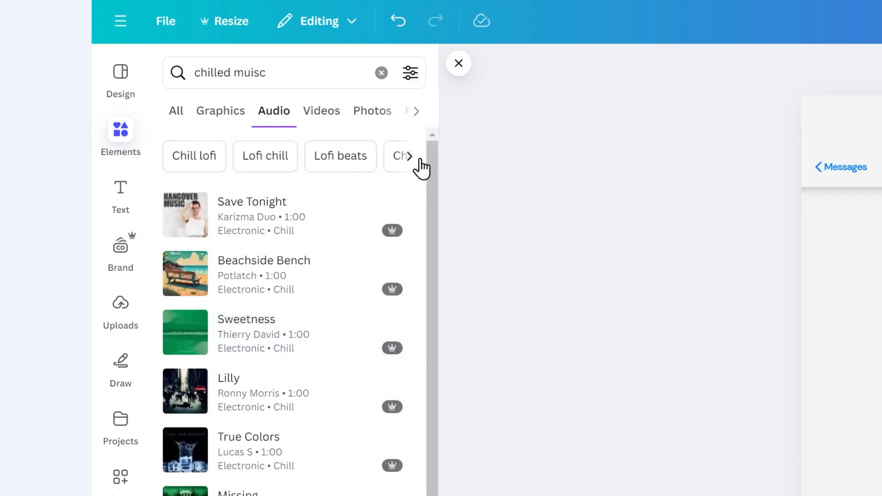
- Filter the audio results by price to show only free tracks
{"action": "left_click", "coordinate": [410, 75]}
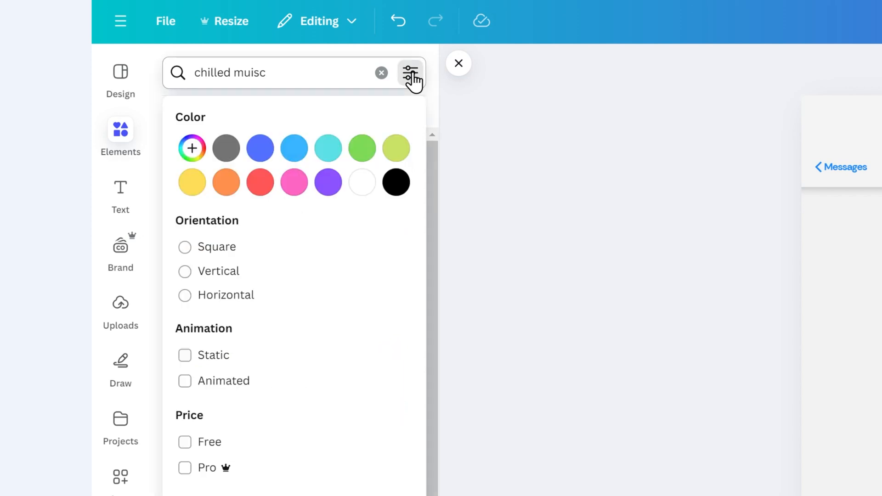
{"action": "left_click", "coordinate": [185, 442]}
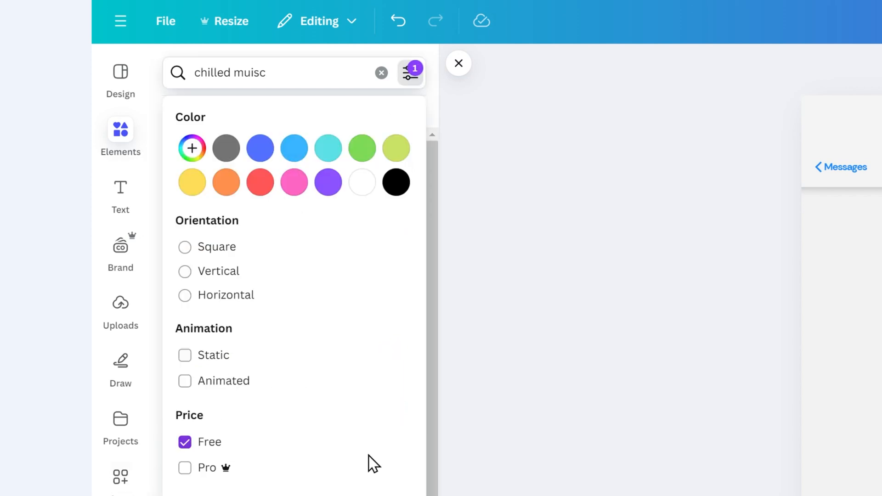
{"action": "left_click", "coordinate": [432, 491]}
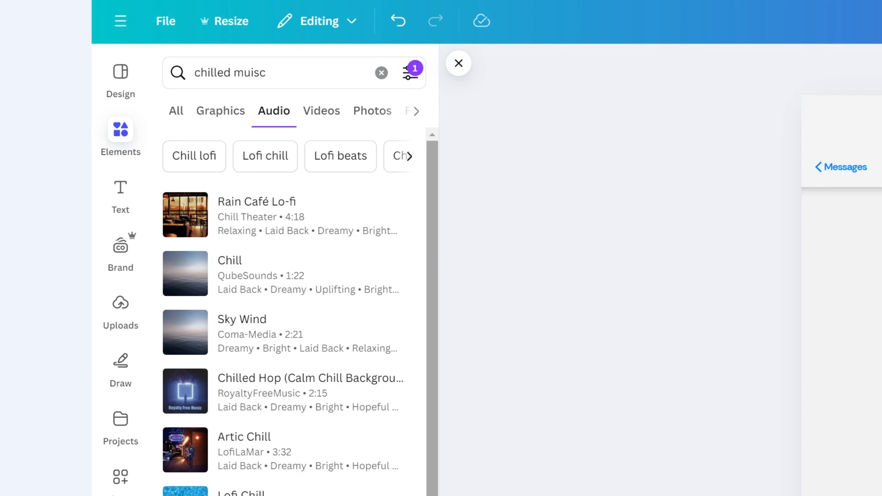
- Try adding the "Chilled Hop" track by RoyaltyFreeMusic at the end of the video and open the track's options
{"action": "left_click", "coordinate": [185, 404]}
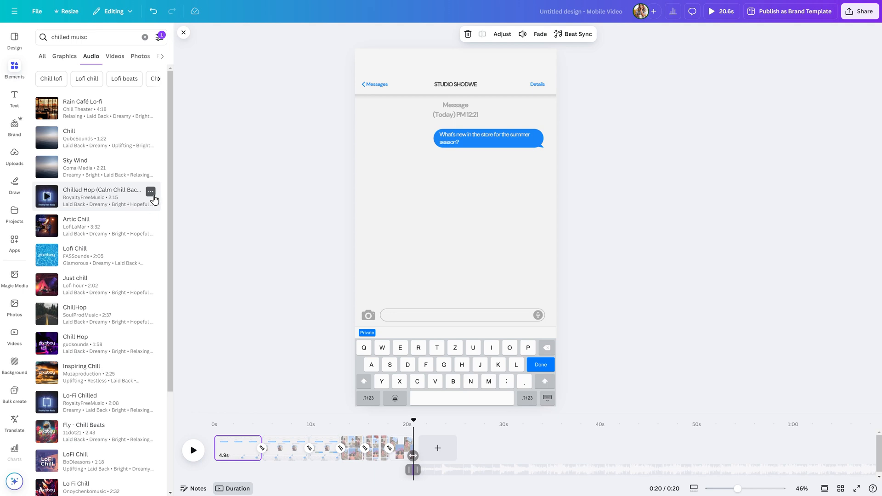
{"action": "left_click", "coordinate": [151, 193]}
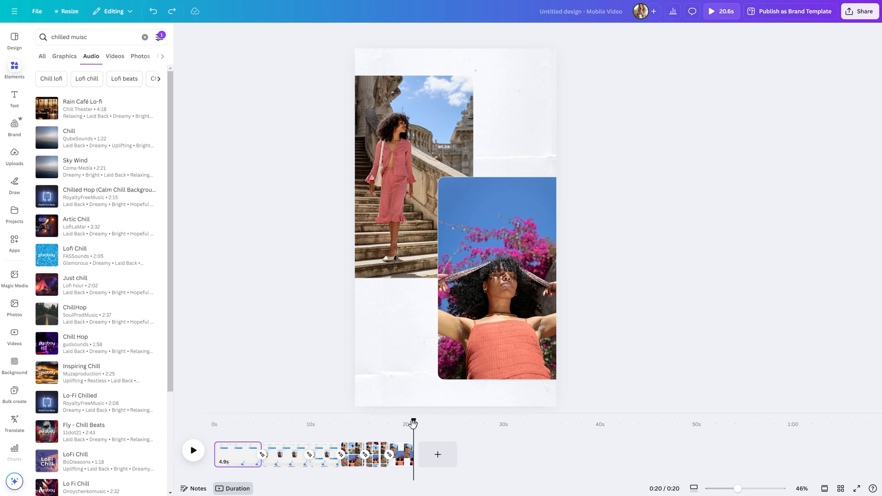
- Return to the start of the video and time the pages to the music track with Beat Sync's Sync now option
{"action": "left_click_drag", "start_coordinate": [413, 422], "coordinate": [199, 413]}
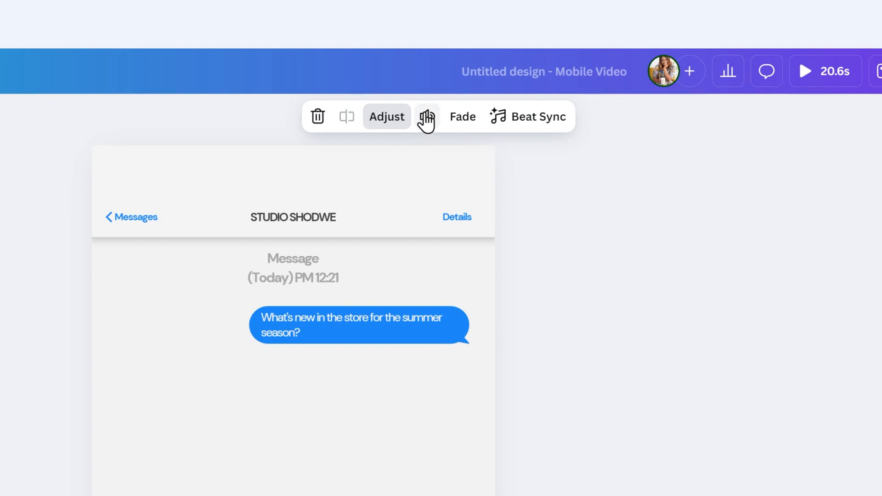
{"action": "left_click", "coordinate": [427, 120]}
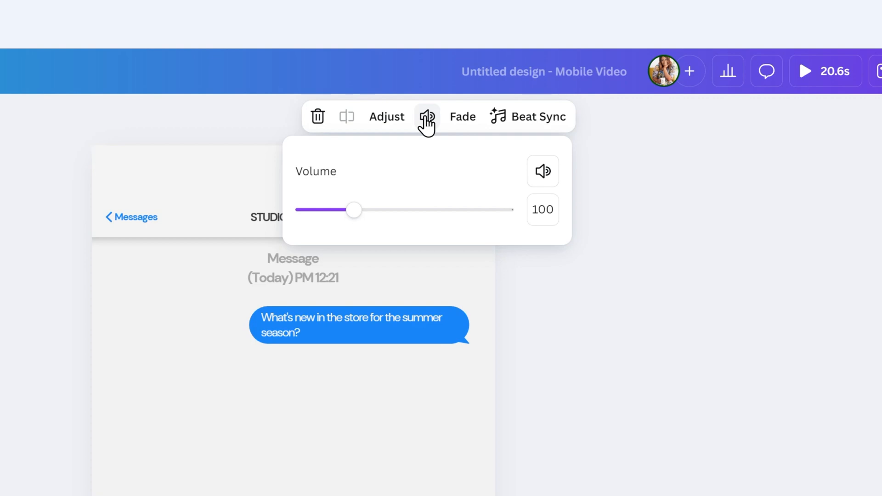
{"action": "left_click", "coordinate": [451, 128]}
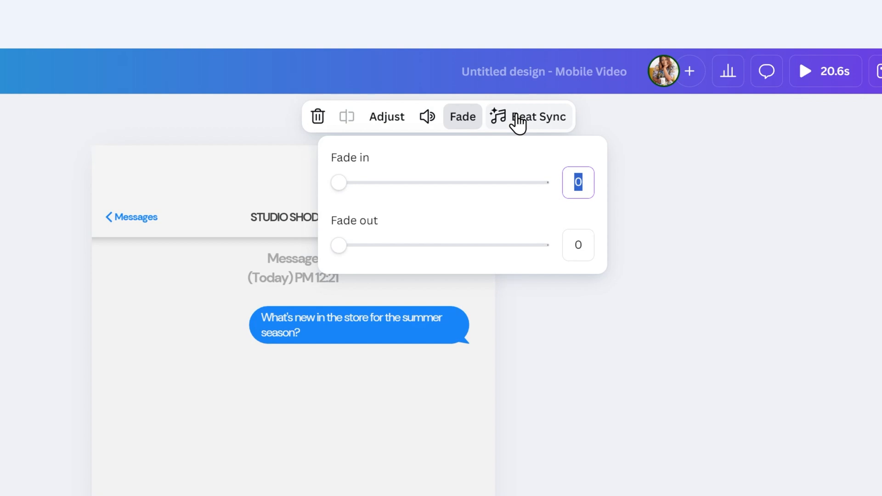
{"action": "left_click", "coordinate": [518, 122]}
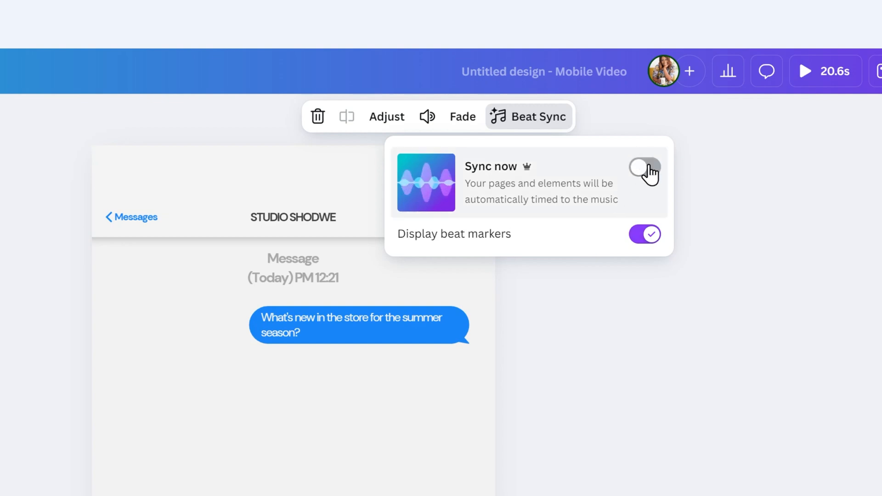
{"action": "left_click", "coordinate": [648, 170]}
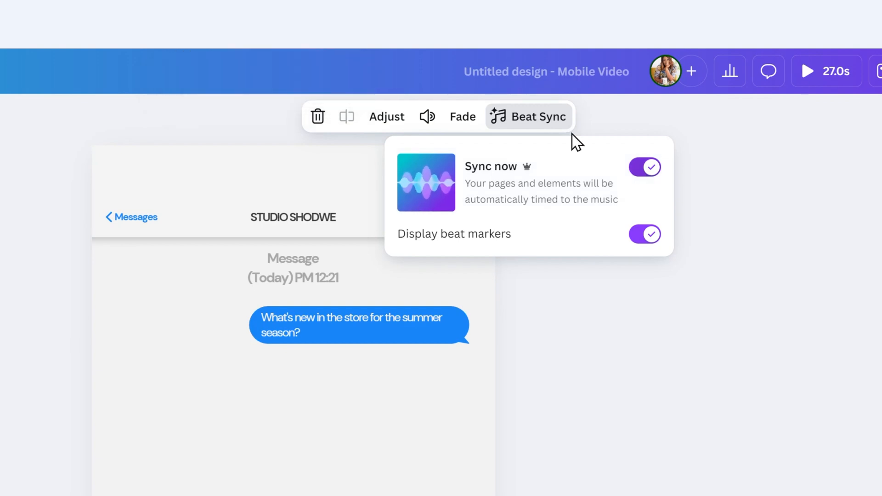
- Adjust the music track's volume and fade settings and play the video from the beginning
{"action": "left_click", "coordinate": [424, 125]}
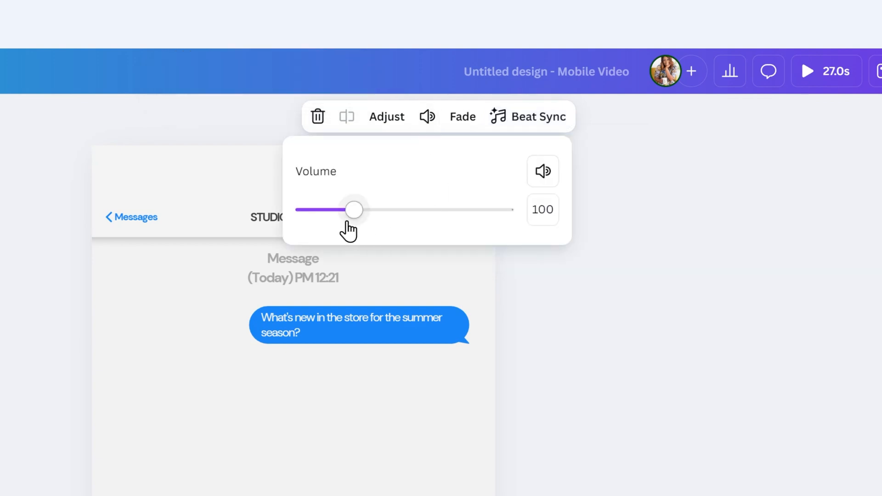
{"action": "left_click", "coordinate": [347, 223]}
{"action": "left_click_drag", "start_coordinate": [345, 222], "coordinate": [380, 194]}
{"action": "left_click", "coordinate": [461, 121]}
{"action": "left_click_drag", "start_coordinate": [480, 101], "coordinate": [498, 100]}
{"action": "left_click", "coordinate": [661, 193]}
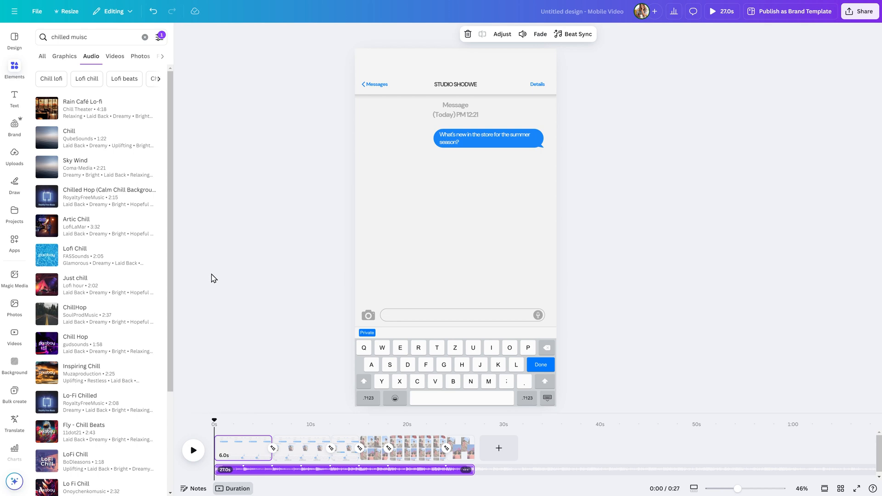
{"action": "left_click", "coordinate": [193, 451]}
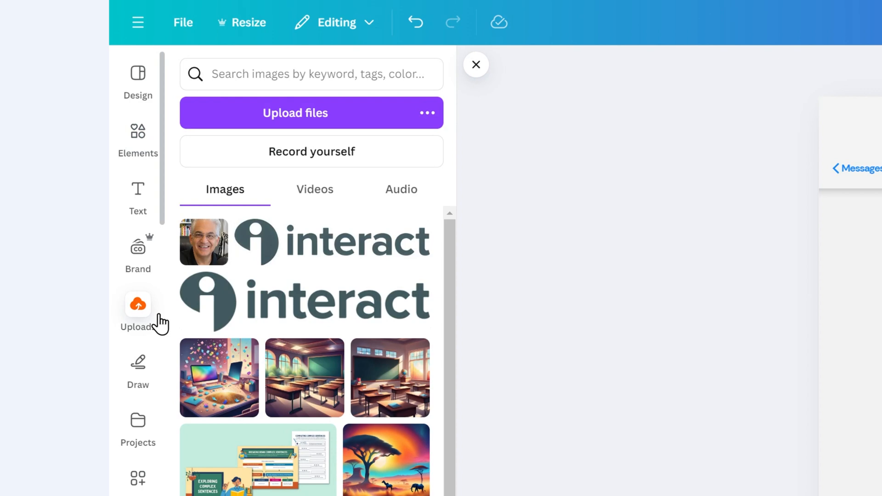
- Start a self-recording session for the video and apply the Ink mono filter to the camera image
{"action": "left_click", "coordinate": [236, 155]}
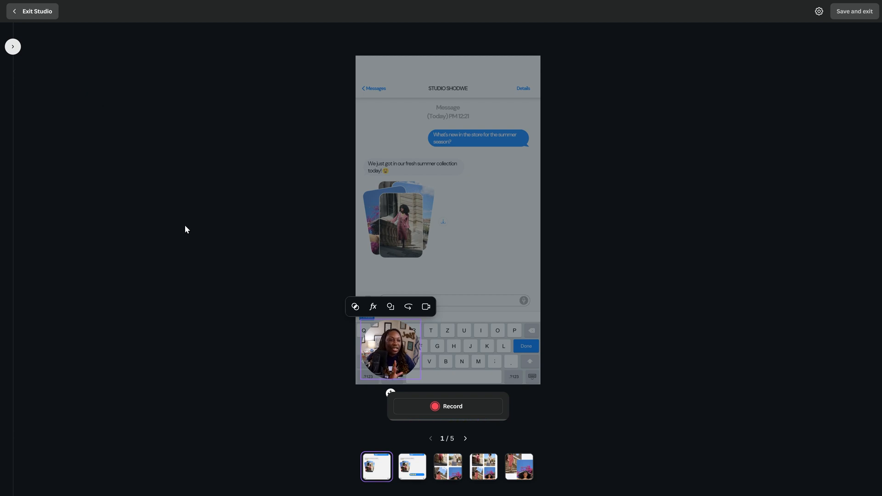
{"action": "left_click", "coordinate": [360, 310]}
{"action": "scroll", "coordinate": [18, 299], "scroll_direction": "down", "scroll_amount": 4}
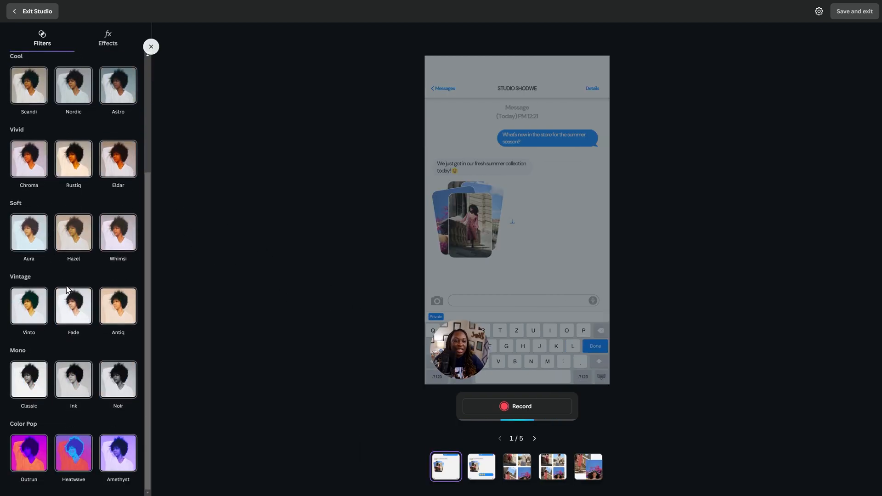
{"action": "left_click", "coordinate": [38, 395]}
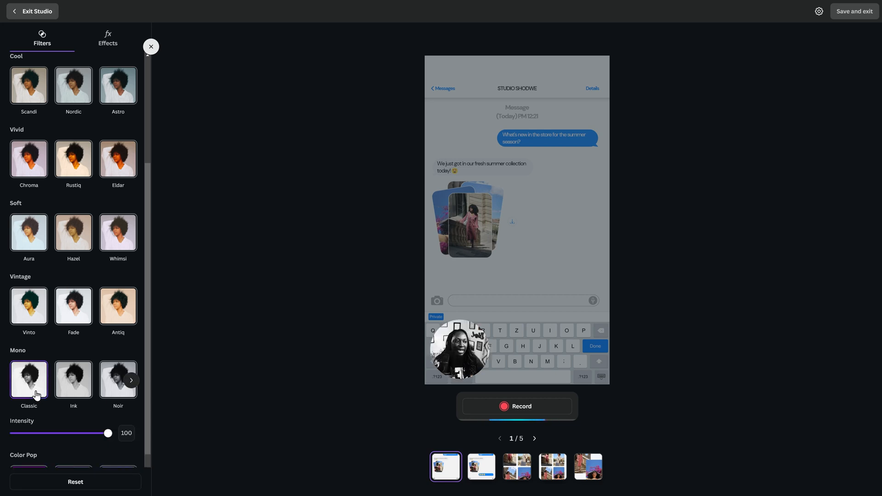
{"action": "left_click", "coordinate": [69, 389]}
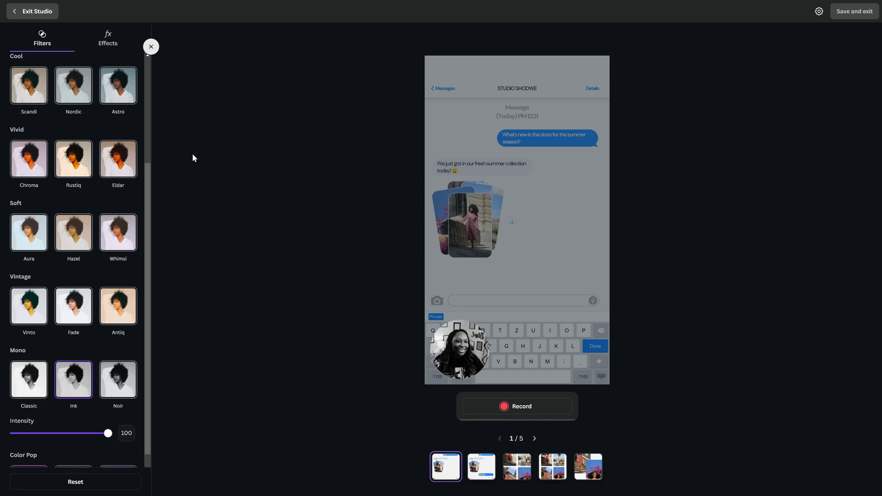
- Enable the Skin smoothing effect for the camera image and close the effect options
{"action": "left_click", "coordinate": [108, 46]}
{"action": "left_click", "coordinate": [73, 88]}
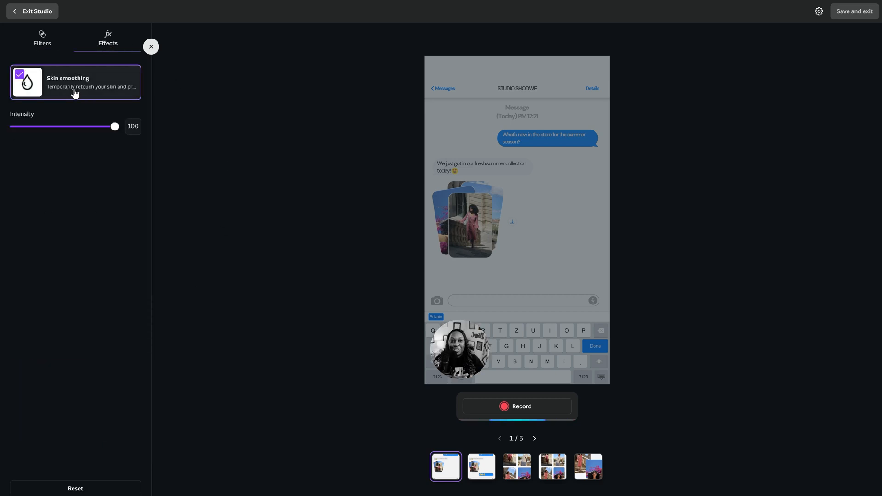
{"action": "left_click", "coordinate": [151, 47]}
- Try a rectangular camera shape, return to the circle, mirror the image and turn the camera off
{"action": "mouse_move", "coordinate": [388, 340]}
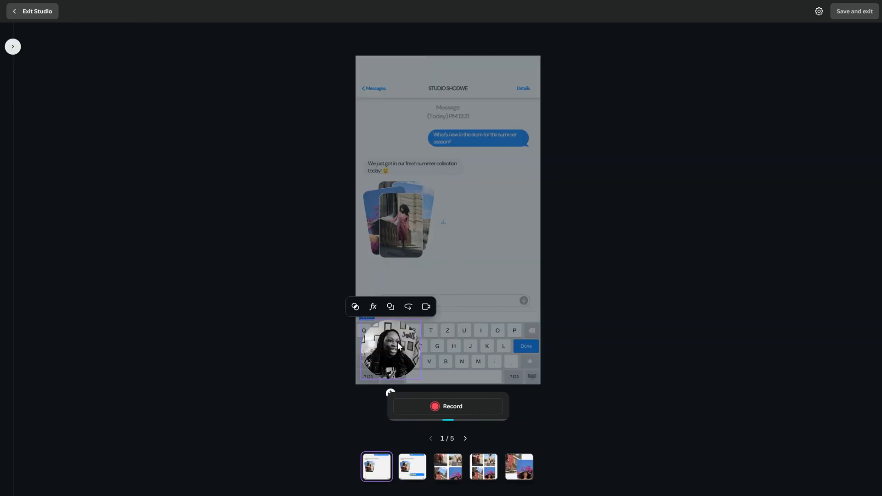
{"action": "left_click", "coordinate": [337, 142]}
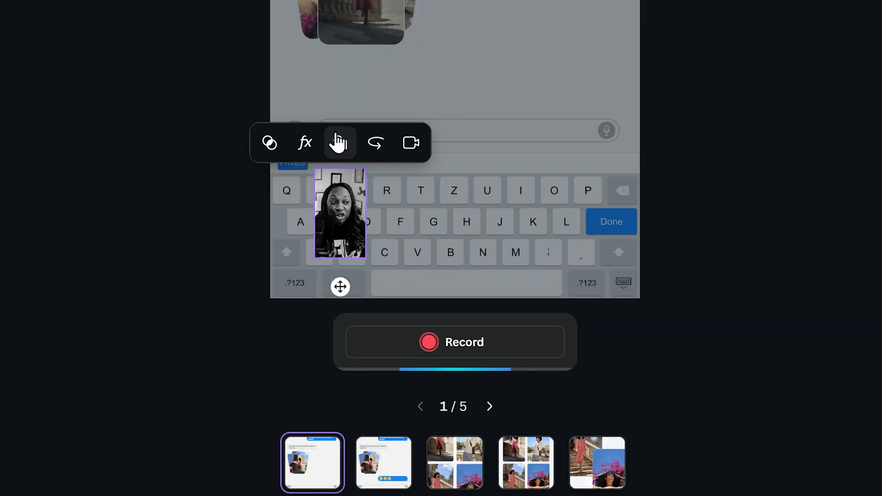
{"action": "left_click", "coordinate": [338, 142]}
{"action": "left_click", "coordinate": [372, 152]}
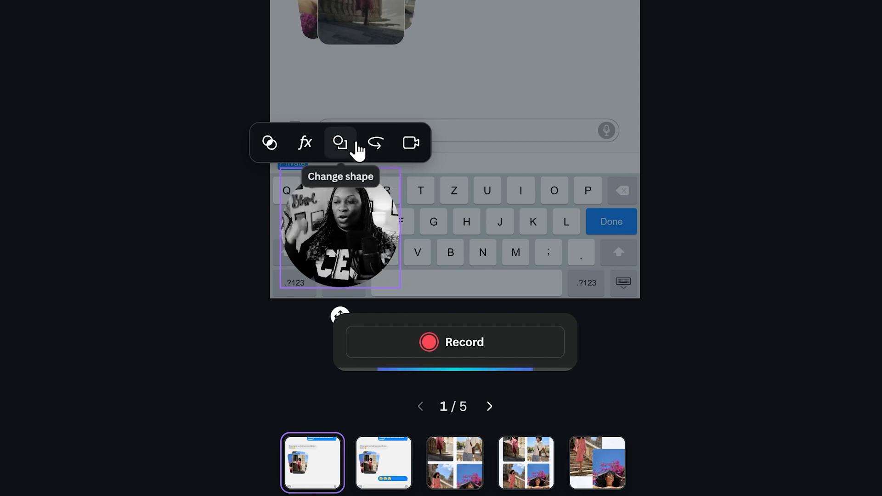
{"action": "left_click", "coordinate": [406, 147]}
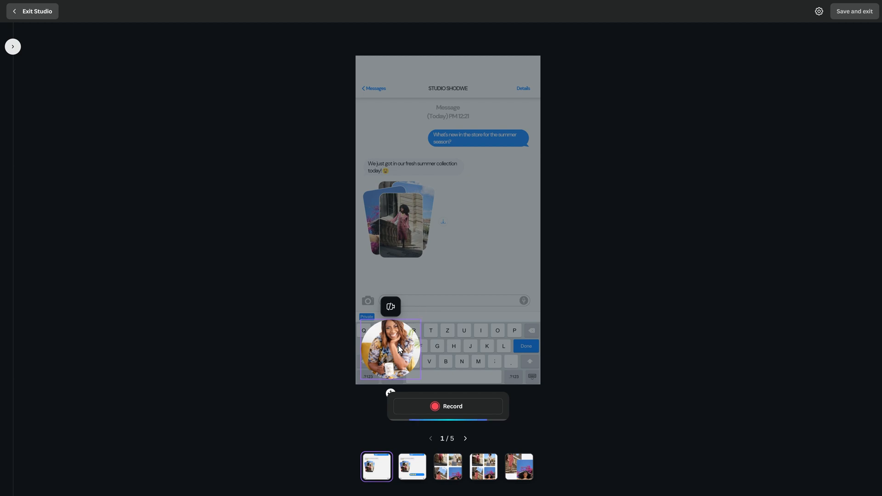
- Move the profile bubble to the page's upper-left corner and check its placement on the other pages, ending on page 1
{"action": "left_click_drag", "start_coordinate": [381, 352], "coordinate": [390, 91]}
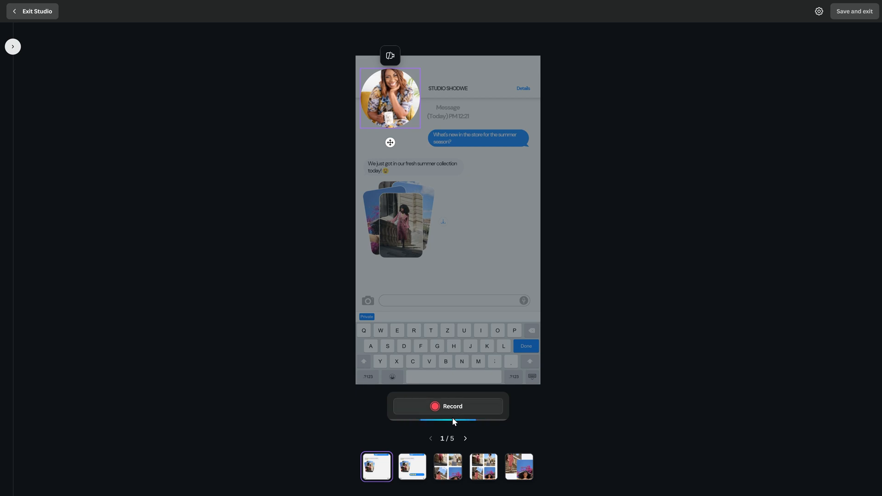
{"action": "left_click", "coordinate": [408, 480]}
{"action": "left_click", "coordinate": [458, 467]}
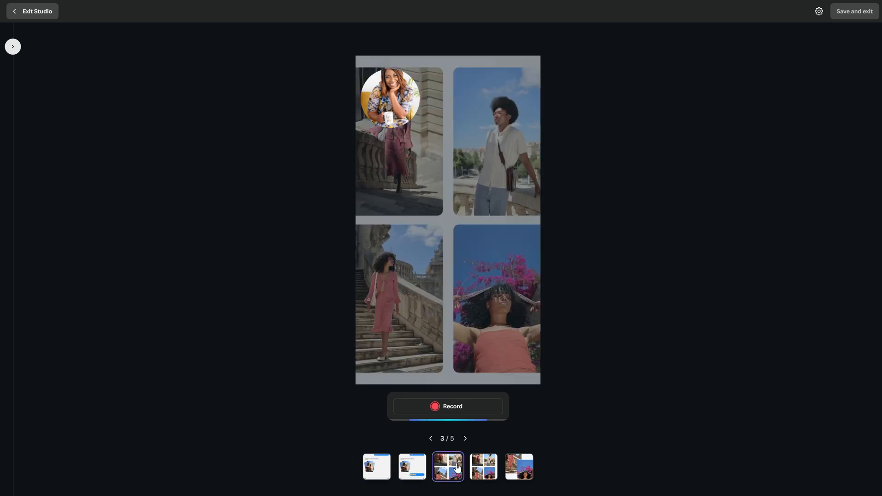
{"action": "left_click", "coordinate": [487, 468]}
{"action": "left_click", "coordinate": [510, 471]}
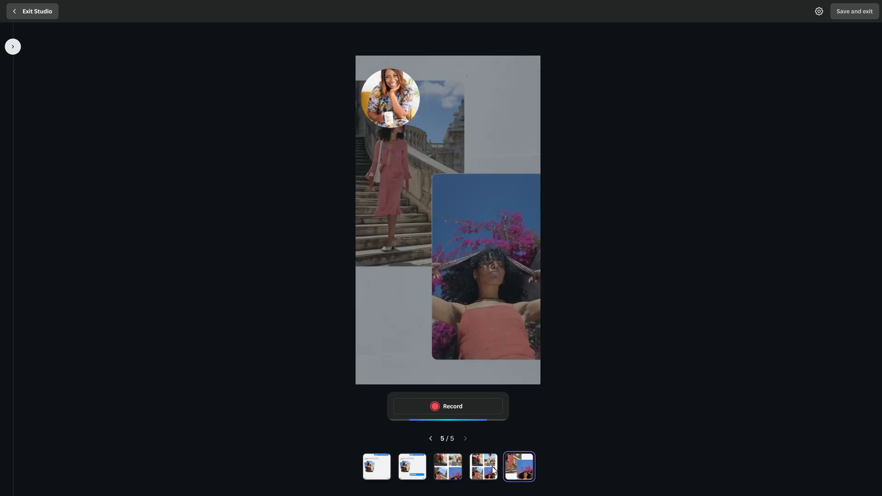
{"action": "left_click", "coordinate": [370, 462]}
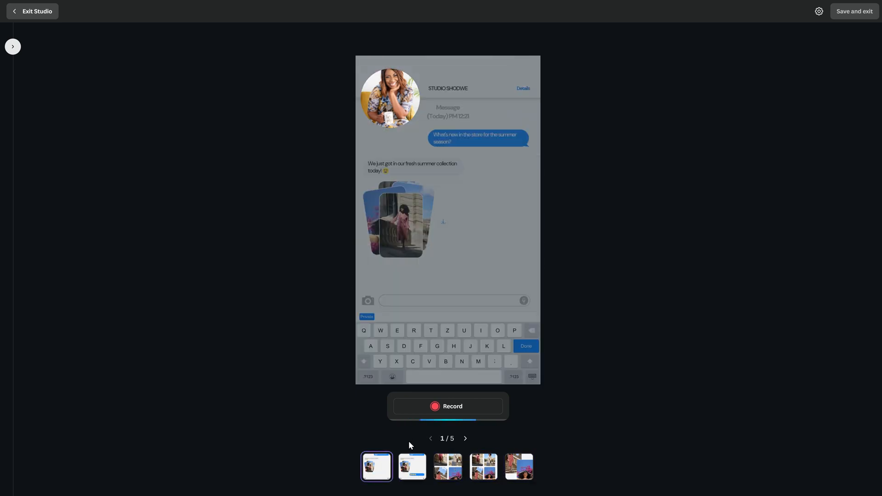
- Record a clip of about 6 seconds over page 1, preview it, and save it into the design
{"action": "left_click", "coordinate": [426, 411]}
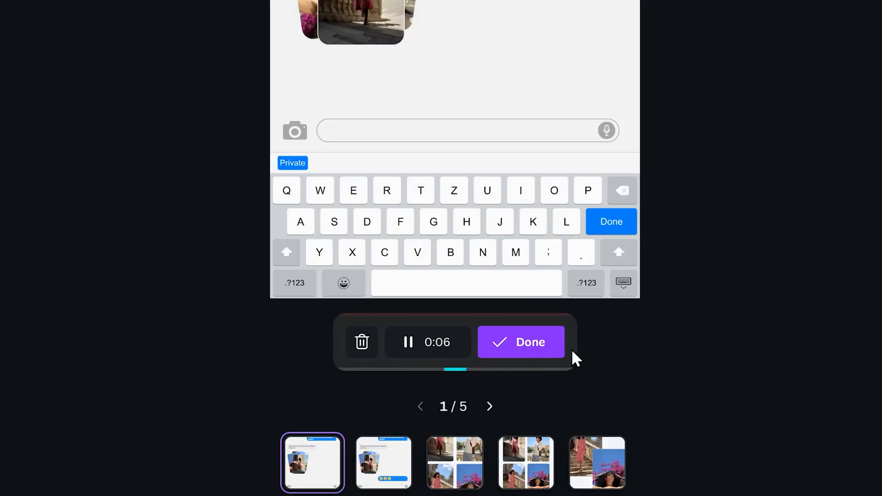
{"action": "left_click", "coordinate": [500, 414]}
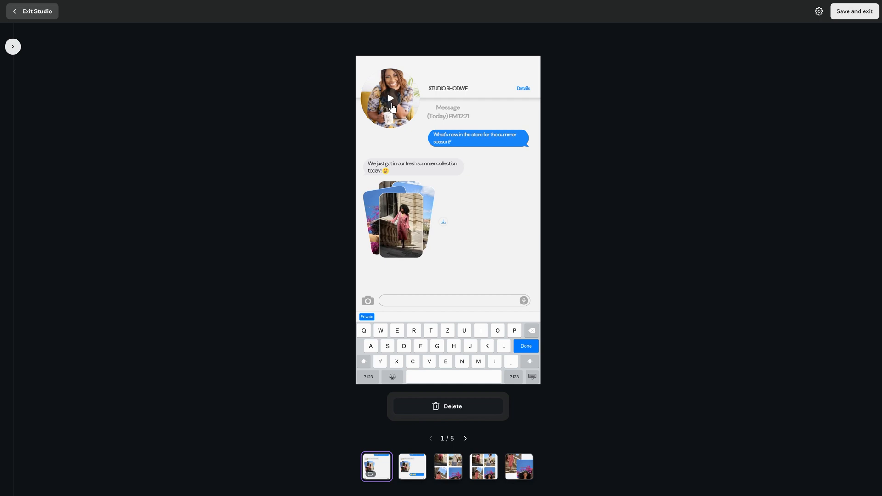
{"action": "left_click", "coordinate": [391, 98]}
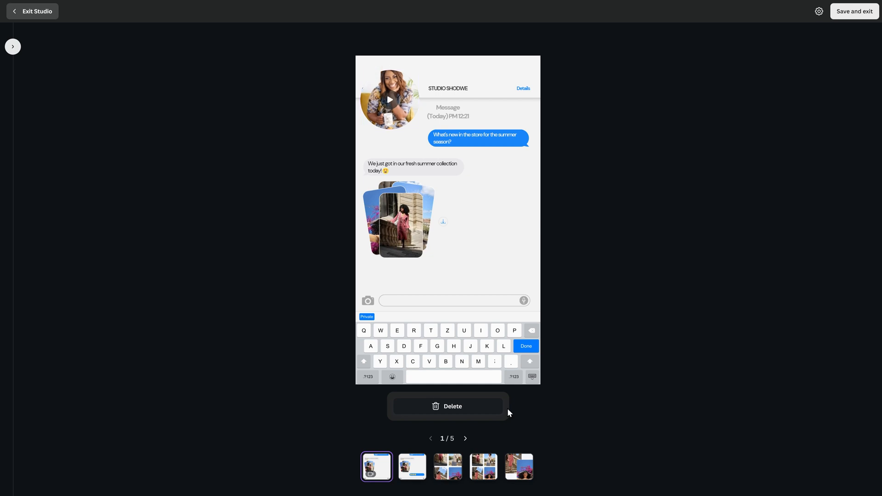
{"action": "left_click", "coordinate": [836, 18]}
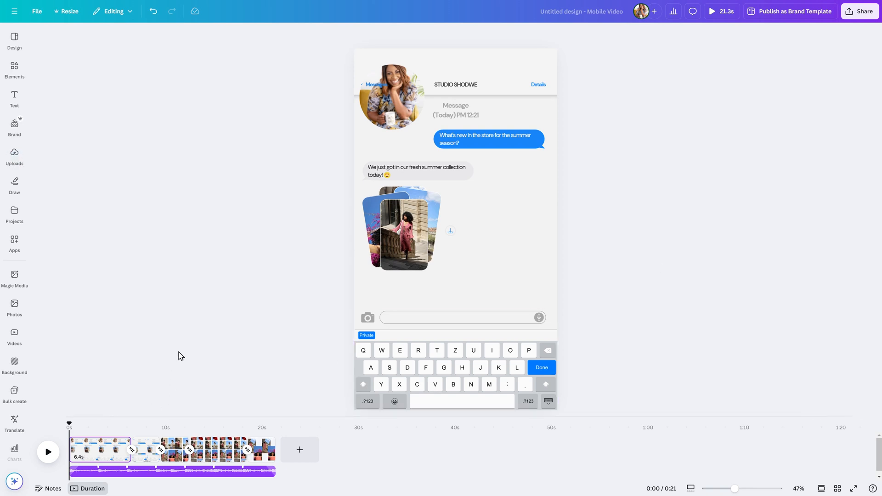
- Delete the first page of the video, including its recorded clip
{"action": "left_click", "coordinate": [103, 451]}
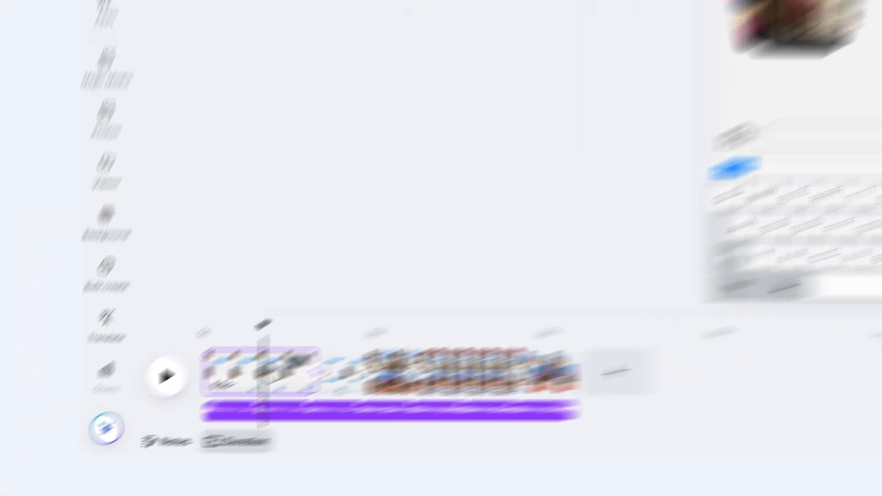
{"action": "key", "text": "Delete"}
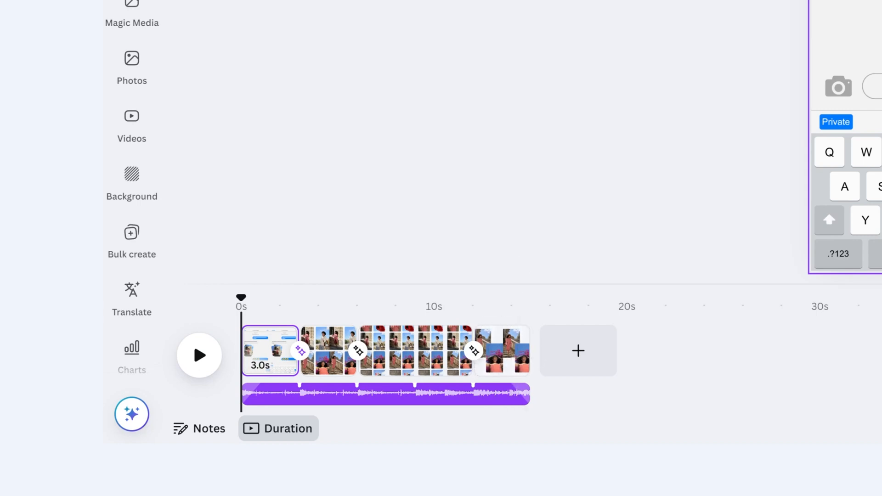
- Search the available apps for "voiceover" and open the Voiceover app
{"action": "left_click", "coordinate": [133, 361]}
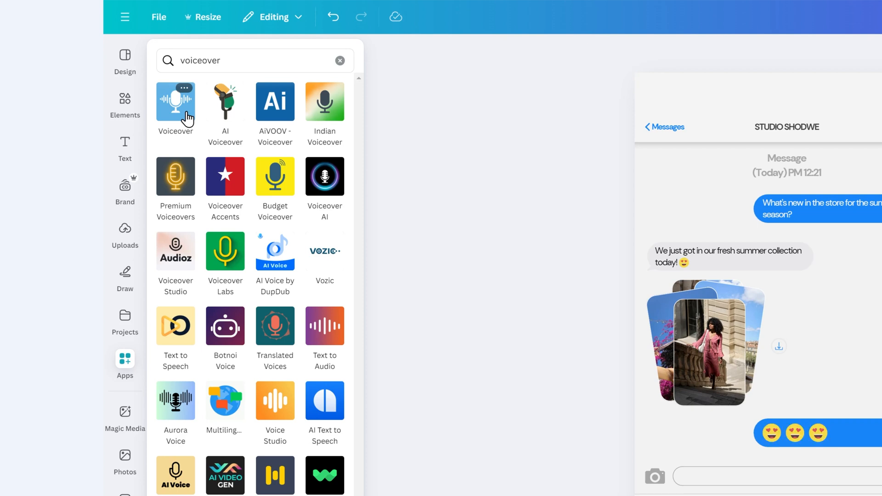
{"action": "left_click", "coordinate": [187, 119]}
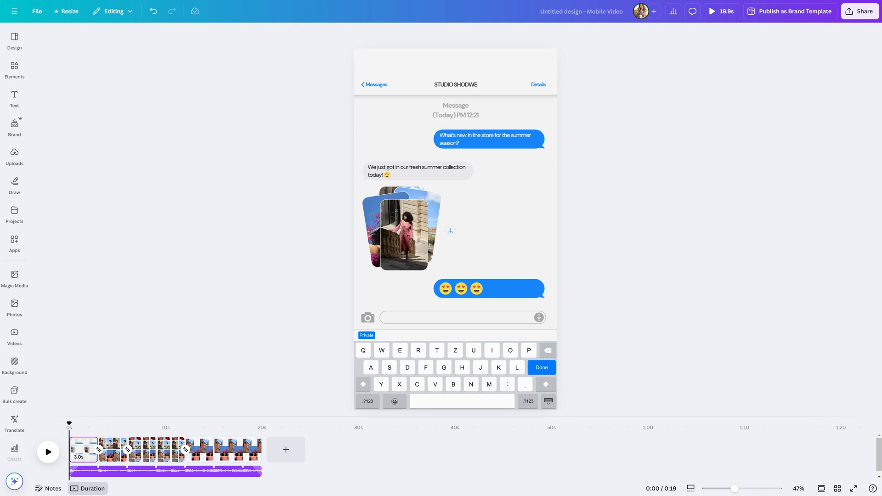
- Show all of the design's sharing options and expand the full list of social platforms
{"action": "left_click", "coordinate": [857, 13]}
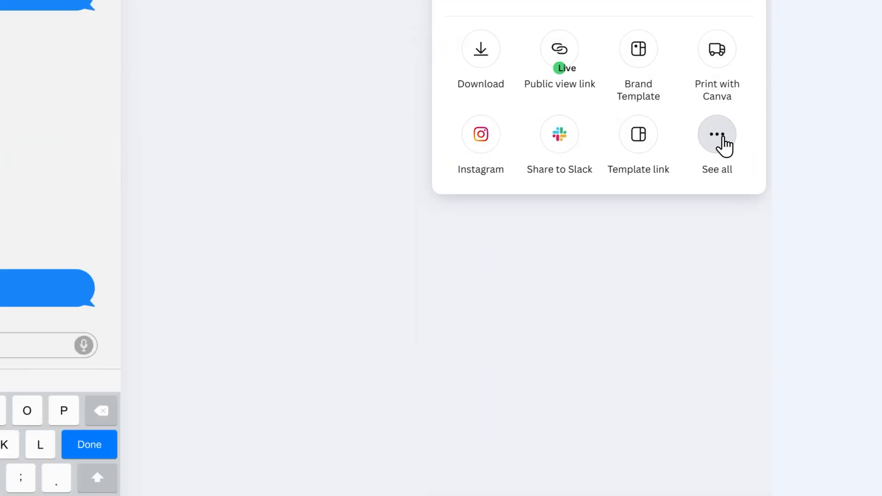
{"action": "left_click", "coordinate": [721, 425]}
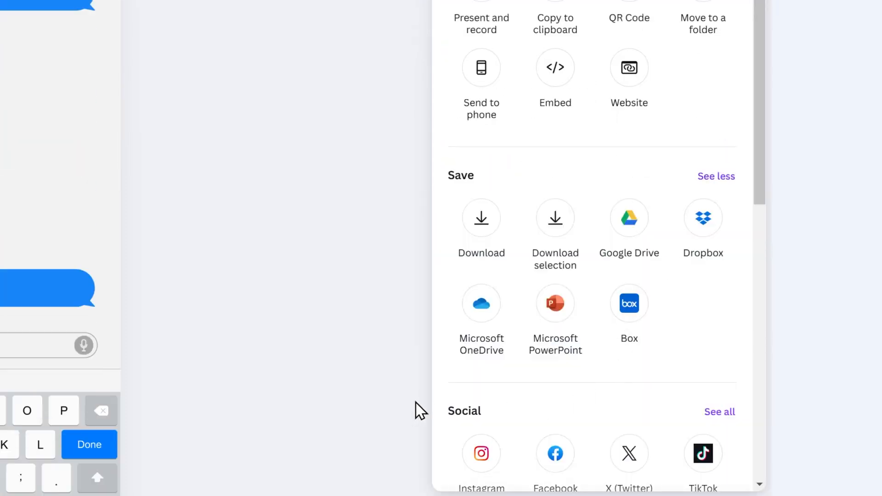
{"action": "scroll", "coordinate": [504, 378], "scroll_direction": "down", "scroll_amount": 5}
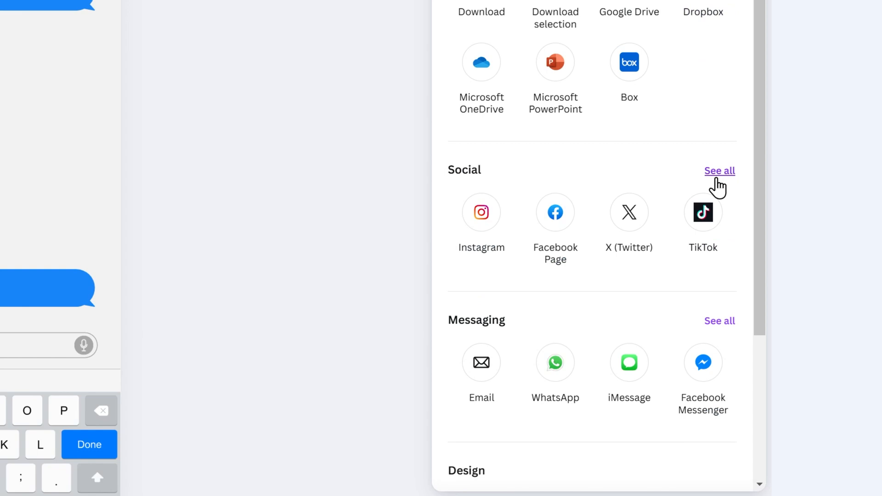
{"action": "left_click", "coordinate": [716, 179]}
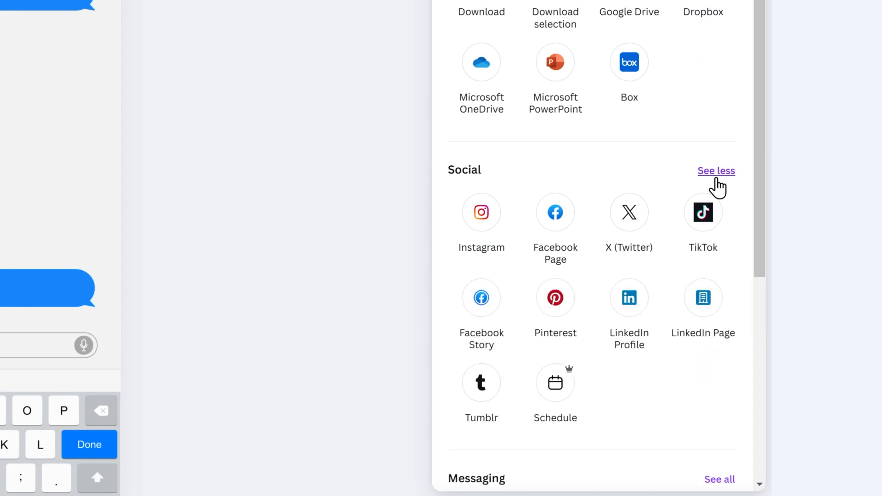